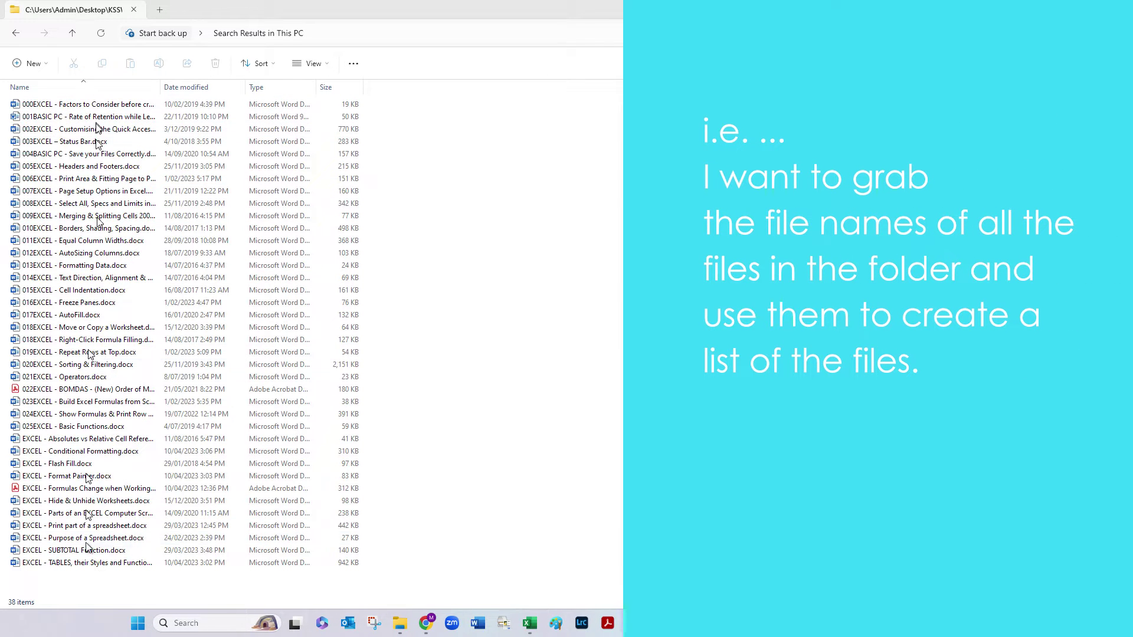
Copy the full paths of all 38 handout files with Copy as path, then bring up Book1
{"action": "left_click", "coordinate": [375, 35]}
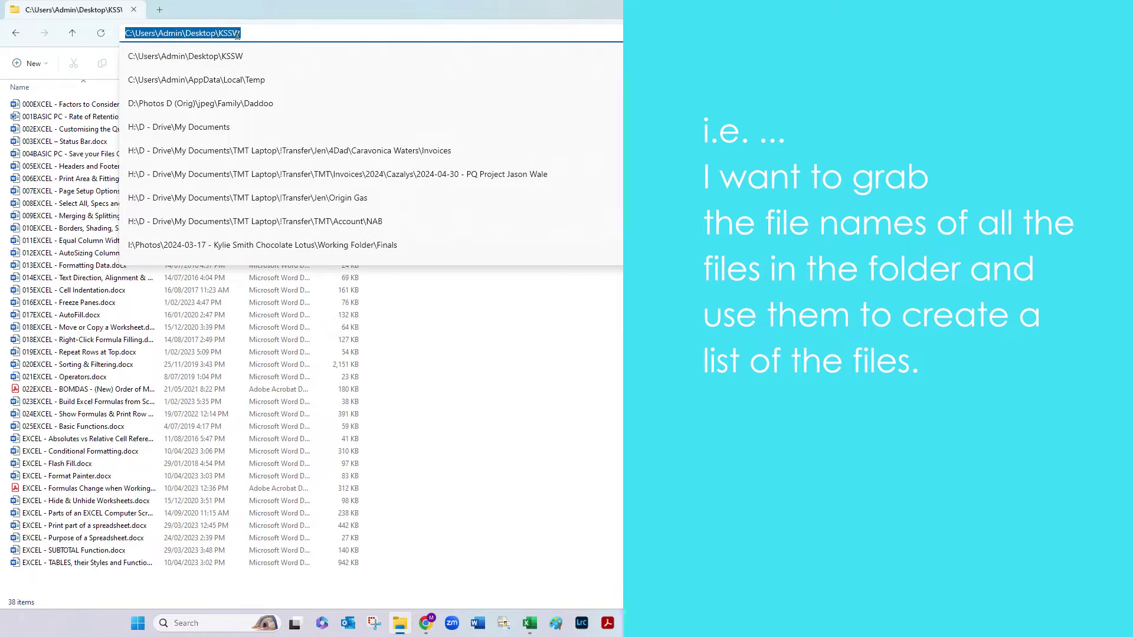
{"action": "key", "text": "Escape"}
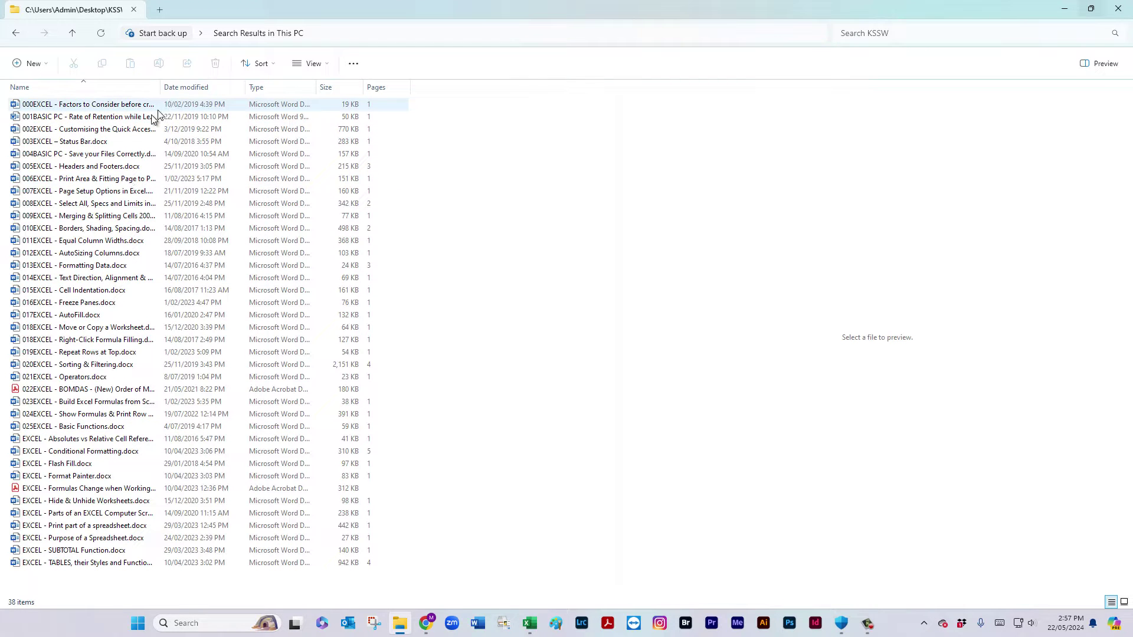
{"action": "left_click", "coordinate": [77, 171]}
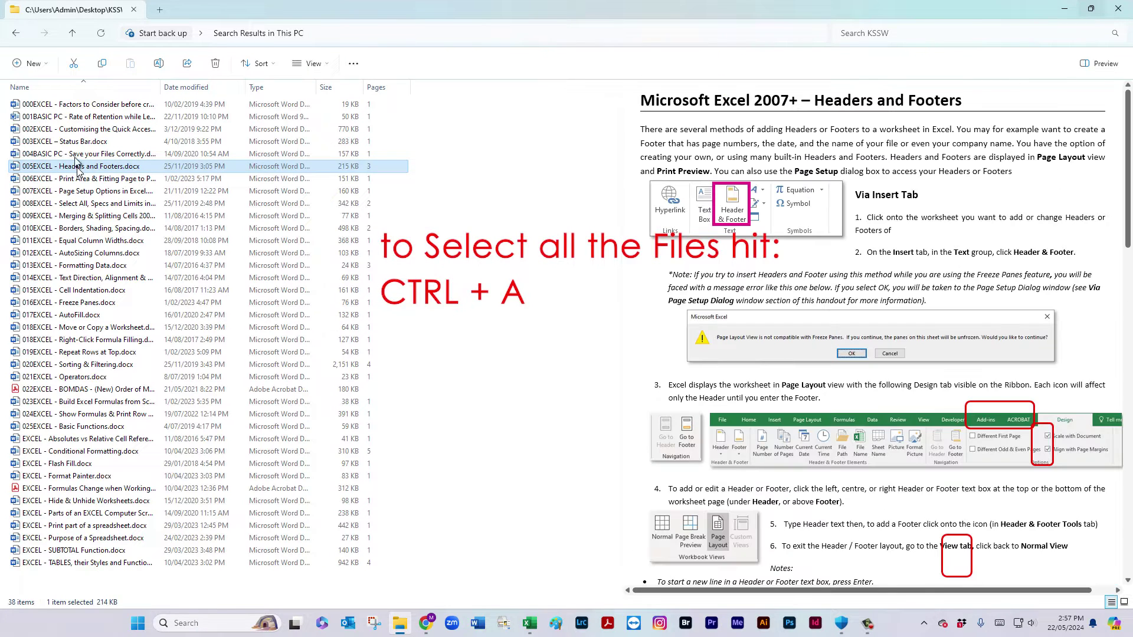
{"action": "key", "text": "ctrl+a"}
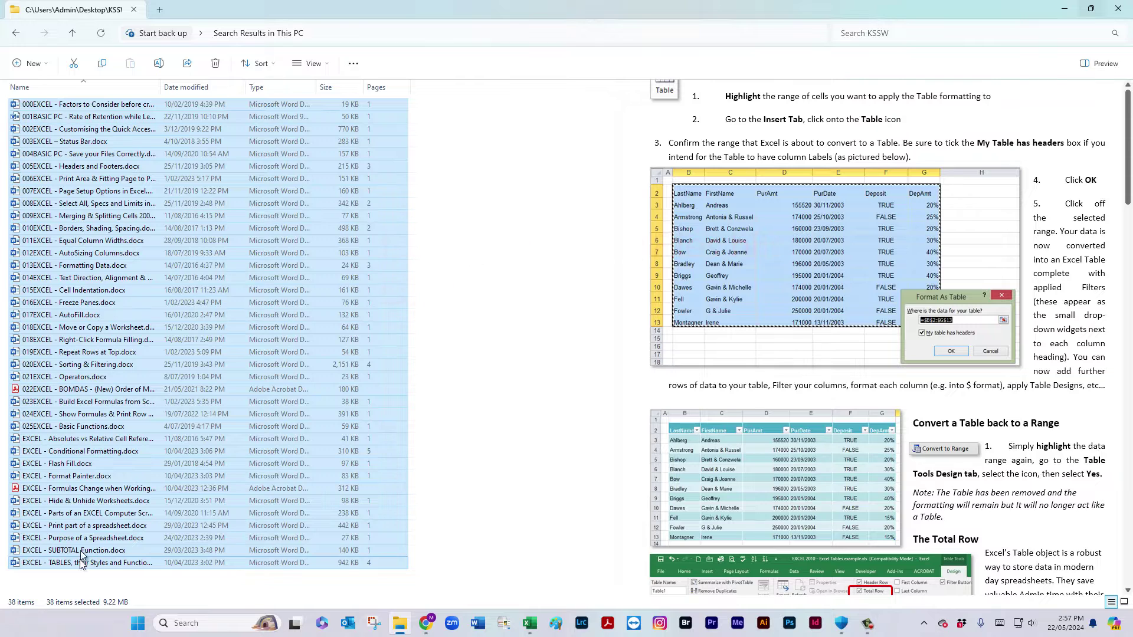
{"action": "right_click", "coordinate": [90, 204]}
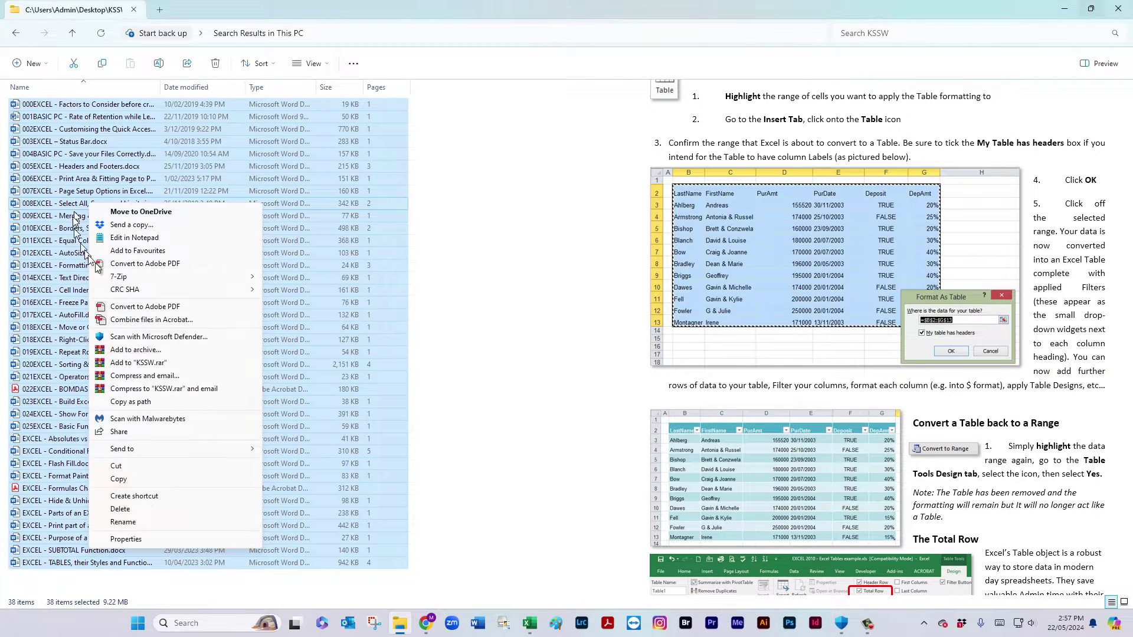
{"action": "left_click", "coordinate": [127, 402]}
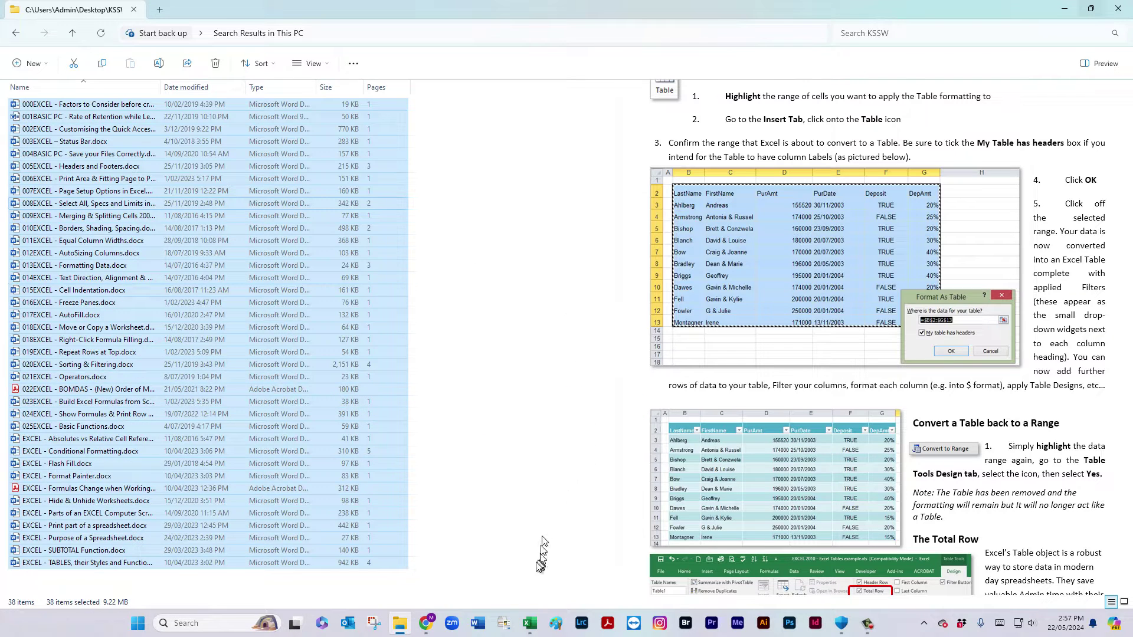
{"action": "mouse_move", "coordinate": [528, 627]}
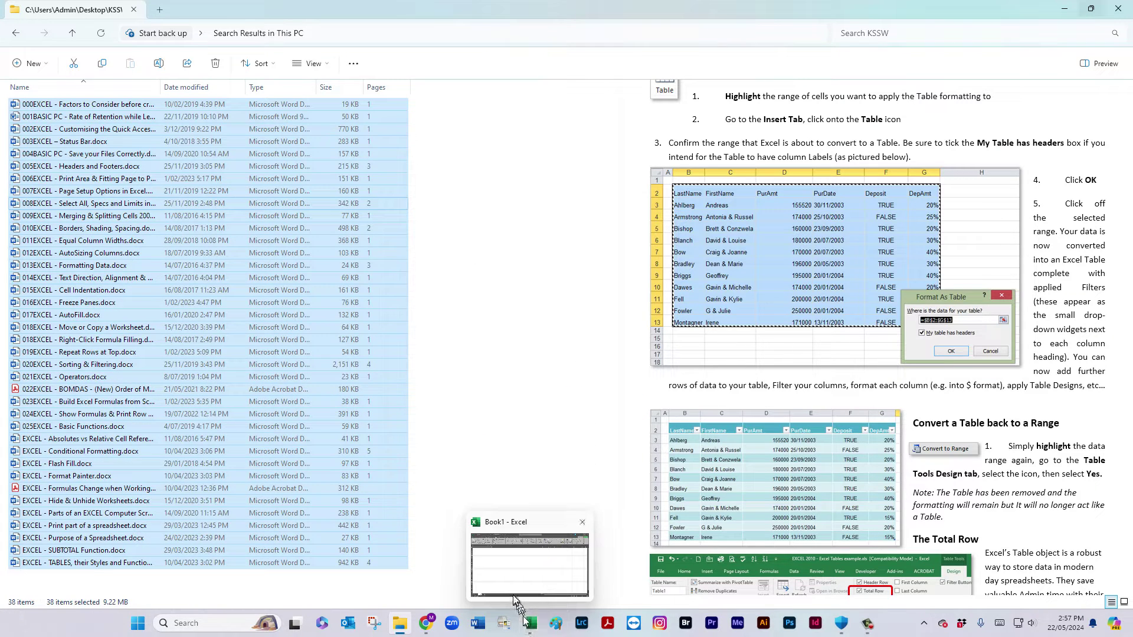
{"action": "left_click", "coordinate": [530, 625]}
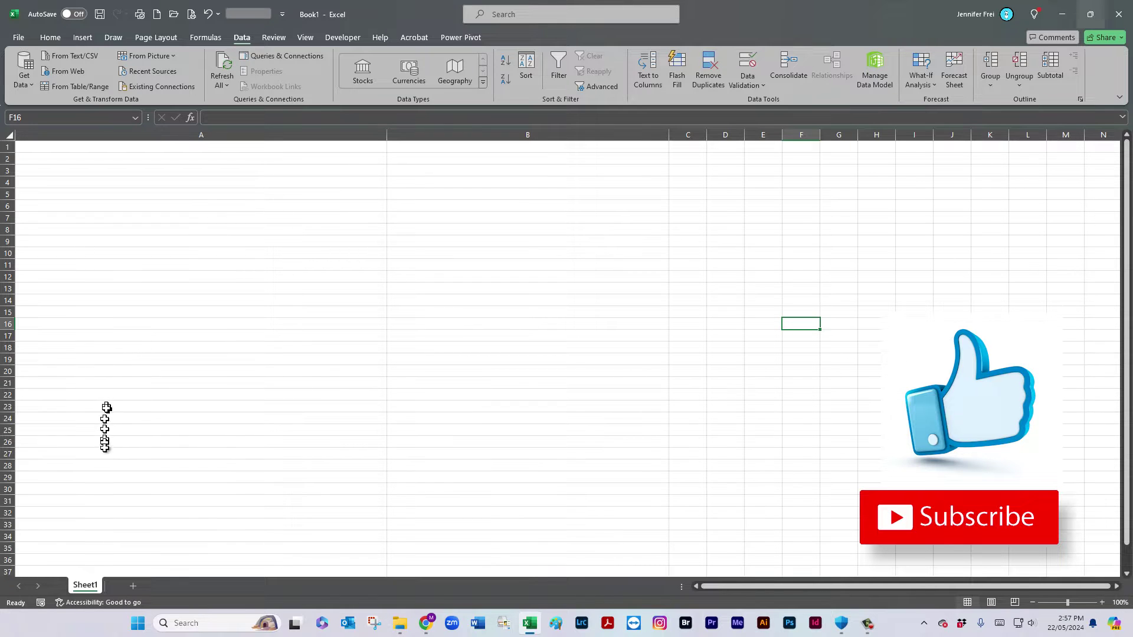
Paste the 38 file paths into A1 with Keep Text Only, then return to A1
{"action": "left_click", "coordinate": [247, 152]}
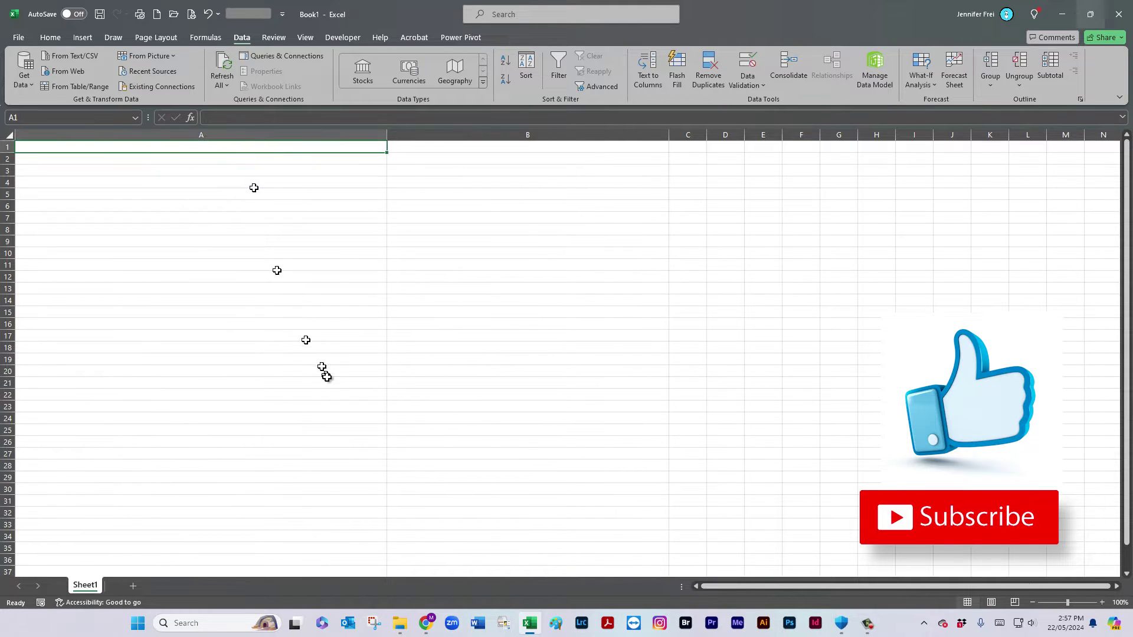
{"action": "right_click", "coordinate": [99, 152]}
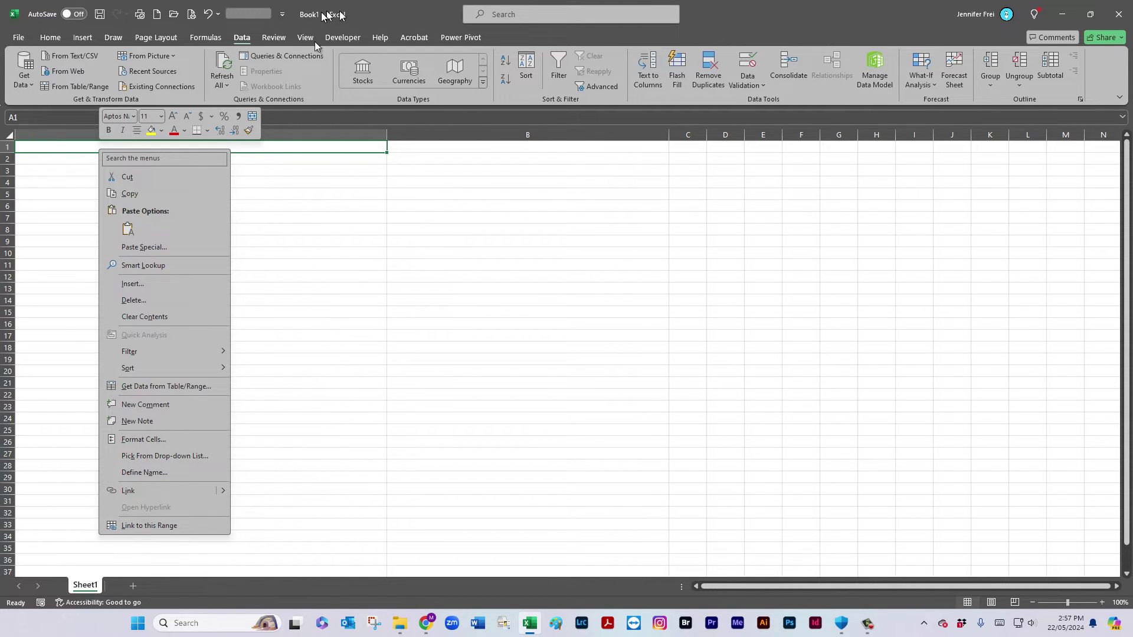
{"action": "left_click", "coordinate": [128, 229]}
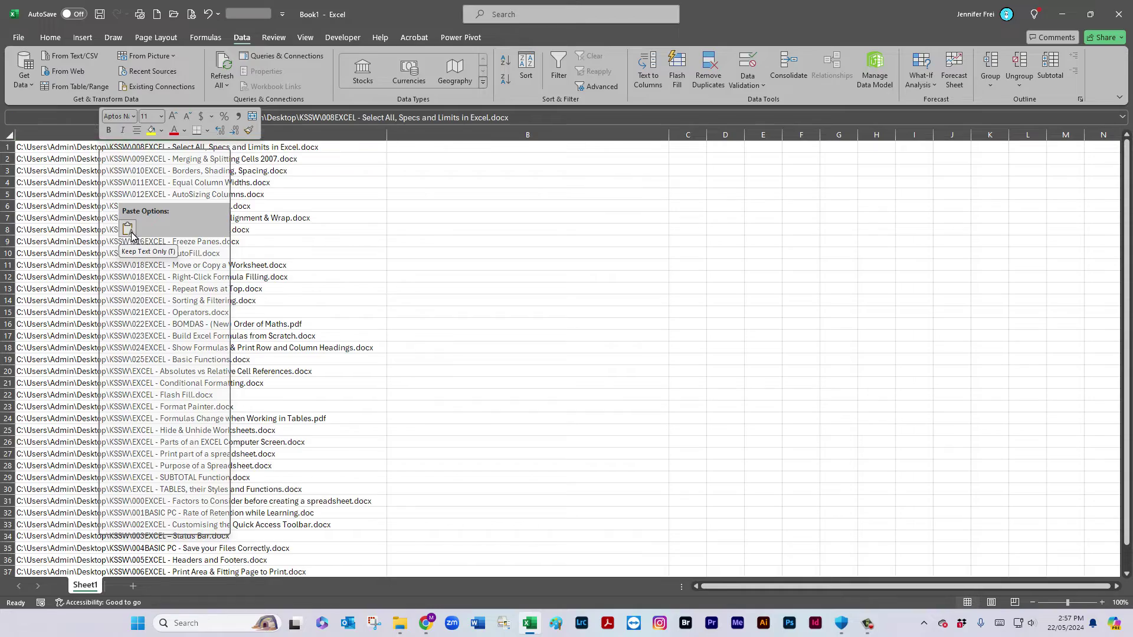
{"action": "left_click", "coordinate": [289, 349]}
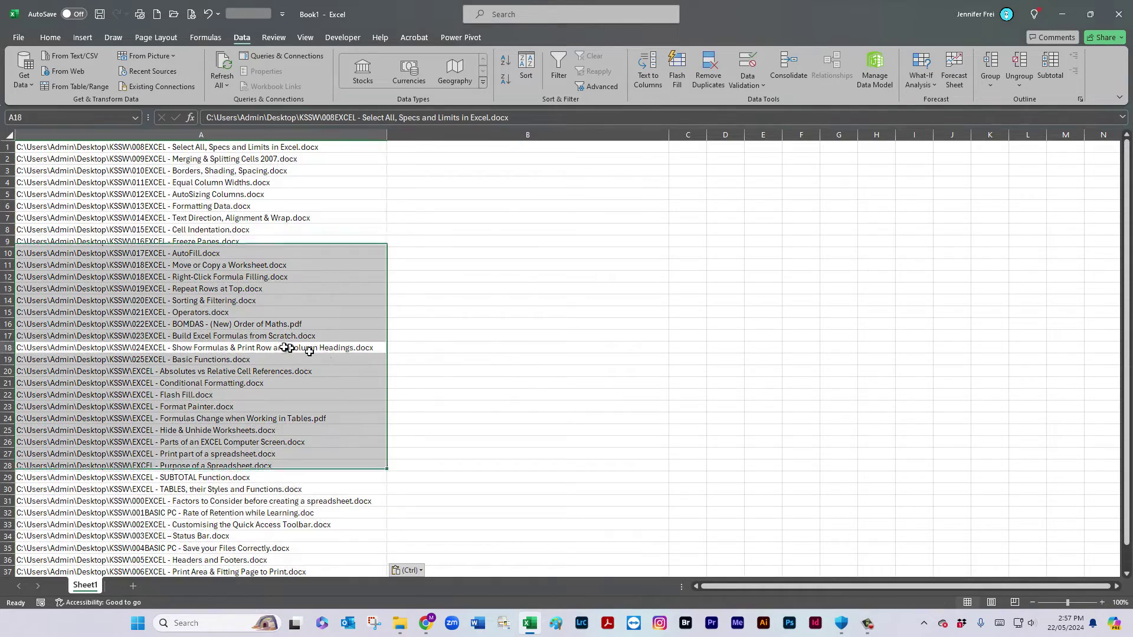
{"action": "key", "text": "ctrl+Home"}
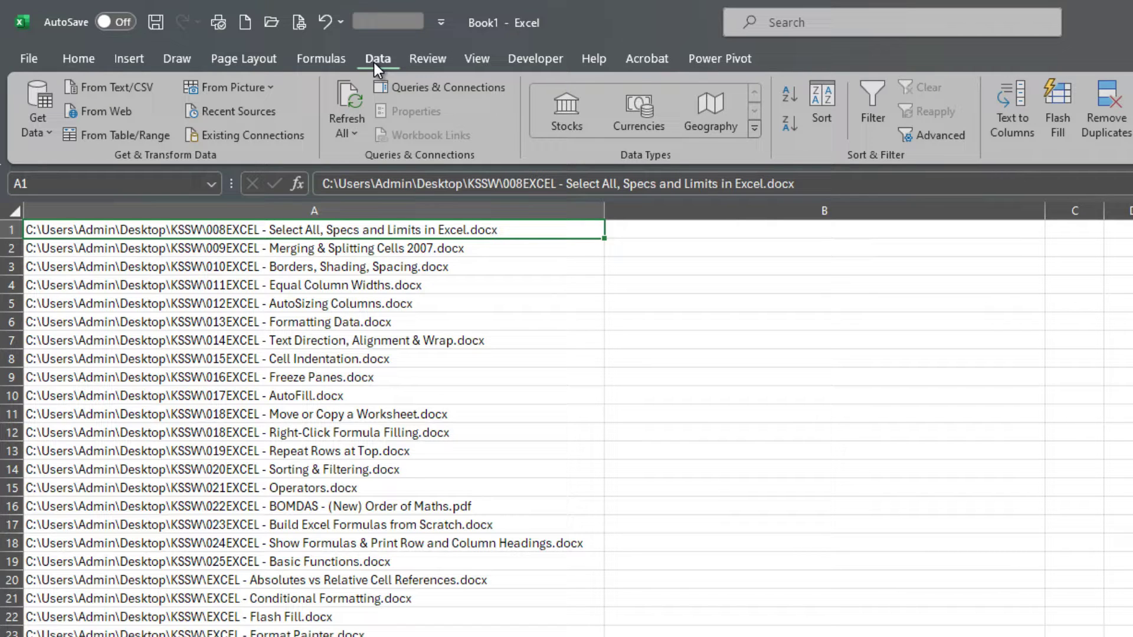
Copy the title 'Select All, Specs and Limits in Excel' out of A1's file path
{"action": "left_click", "coordinate": [702, 232]}
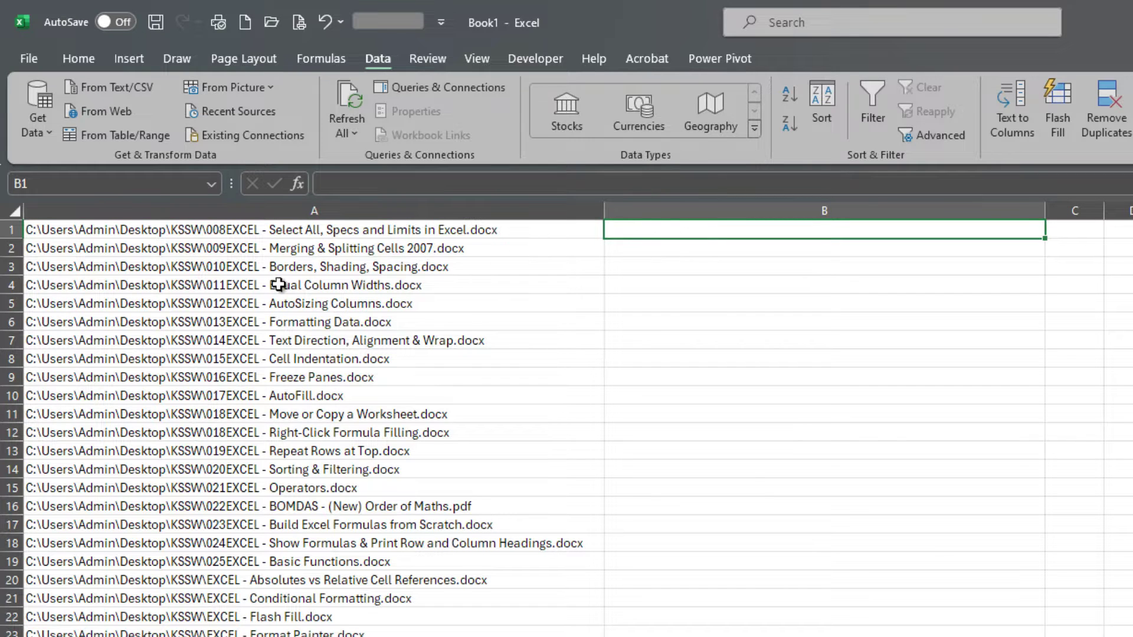
{"action": "left_click", "coordinate": [268, 235]}
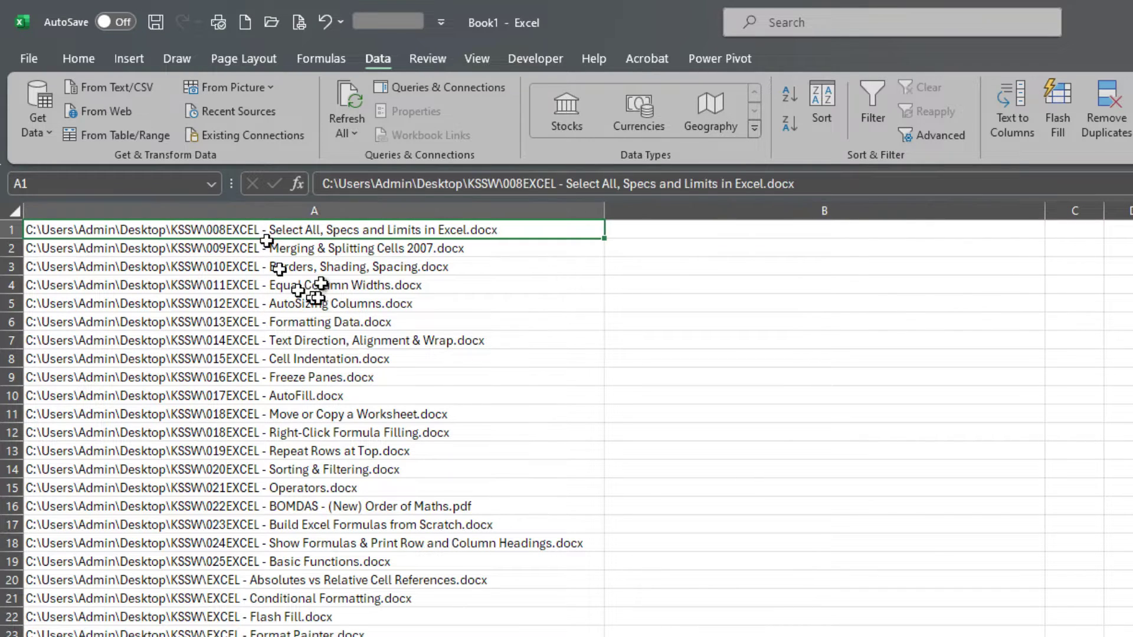
{"action": "double_click", "coordinate": [281, 234]}
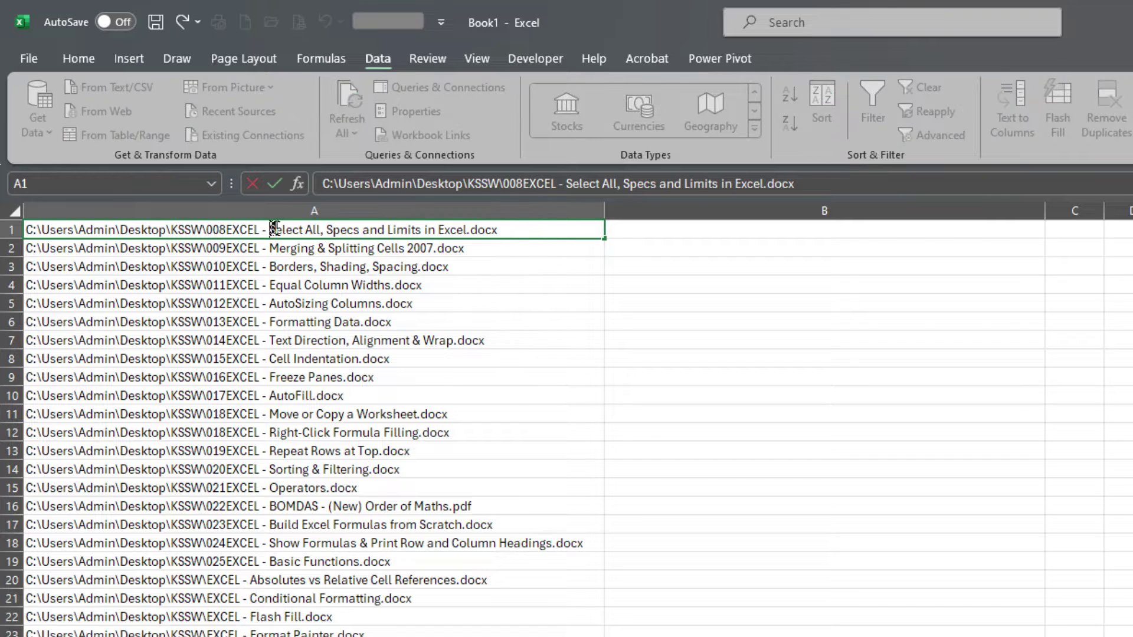
{"action": "left_click_drag", "start_coordinate": [272, 230], "coordinate": [449, 236]}
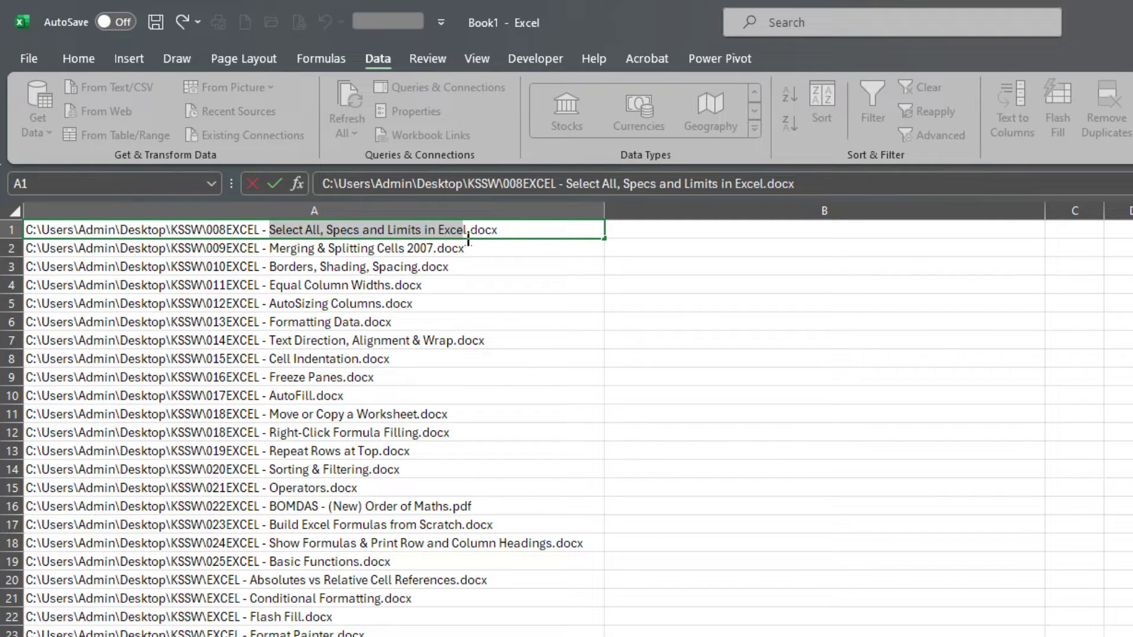
{"action": "key", "text": "ctrl+c"}
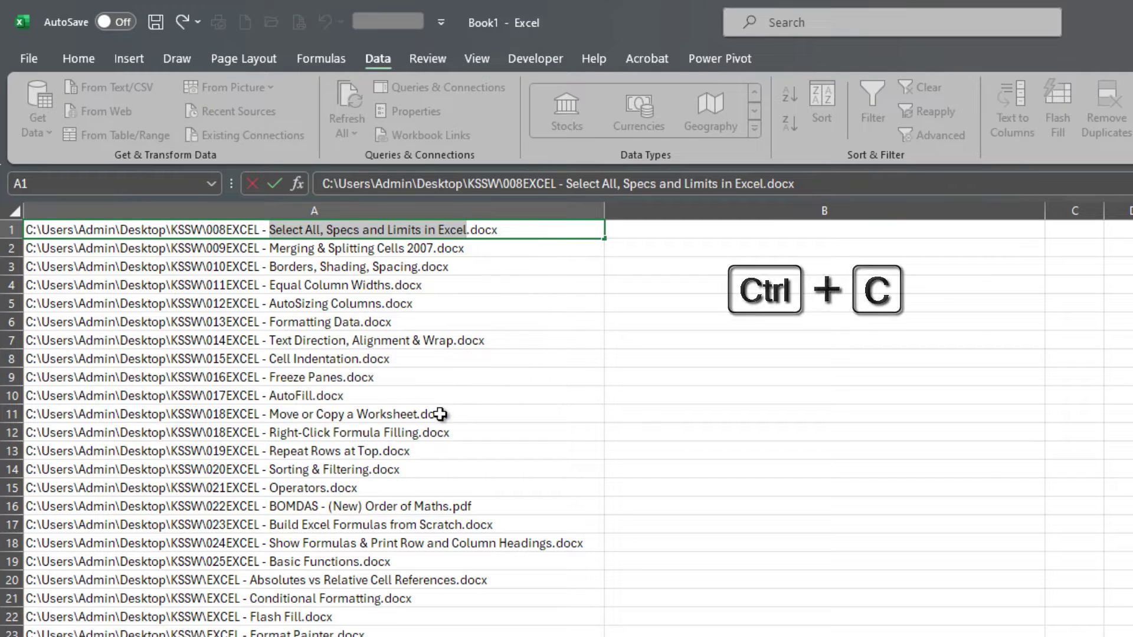
{"action": "key", "text": "ctrl+v"}
Paste the title into B1 as the example and select column B beside the paths
{"action": "double_click", "coordinate": [640, 230]}
{"action": "key", "text": "ctrl+v"}
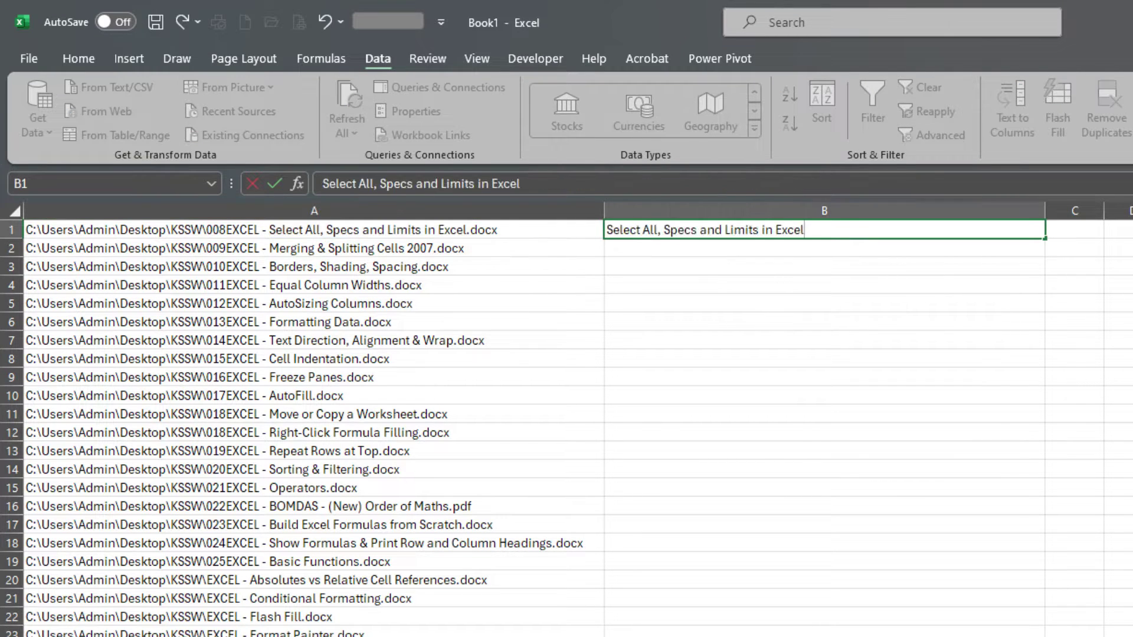
{"action": "left_click", "coordinate": [479, 372]}
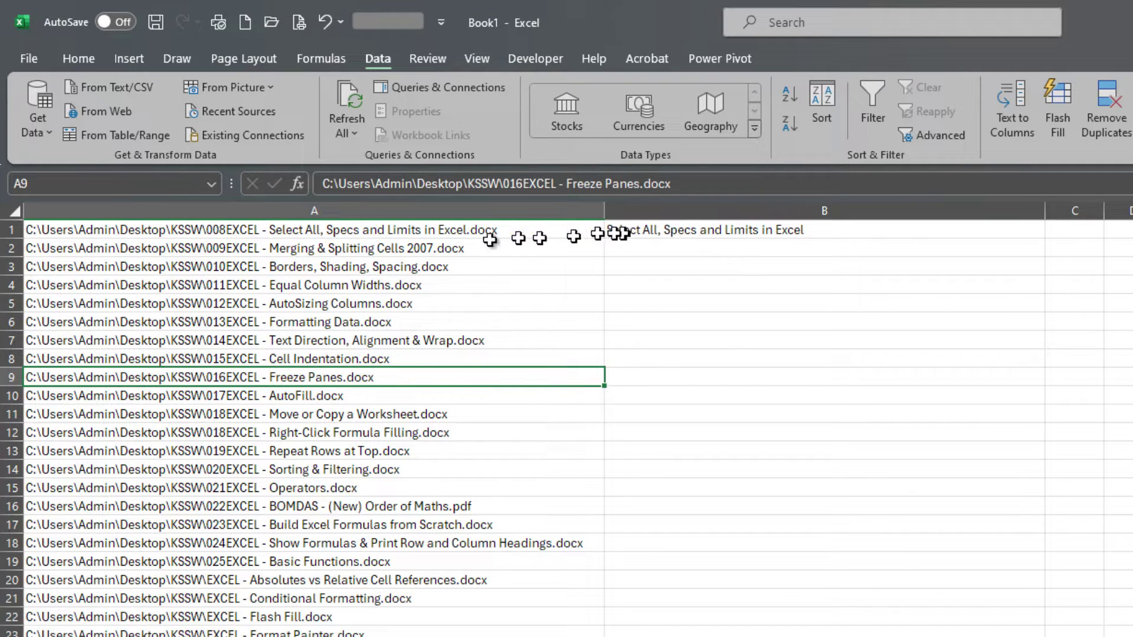
{"action": "left_click", "coordinate": [670, 227]}
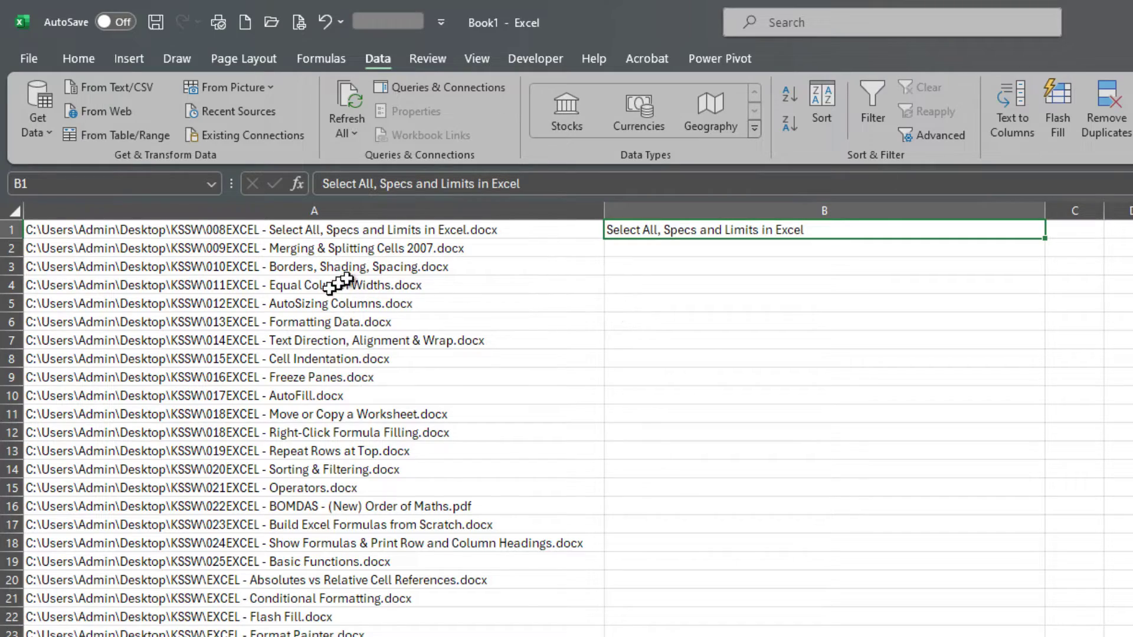
{"action": "left_click_drag", "start_coordinate": [652, 228], "coordinate": [673, 636]}
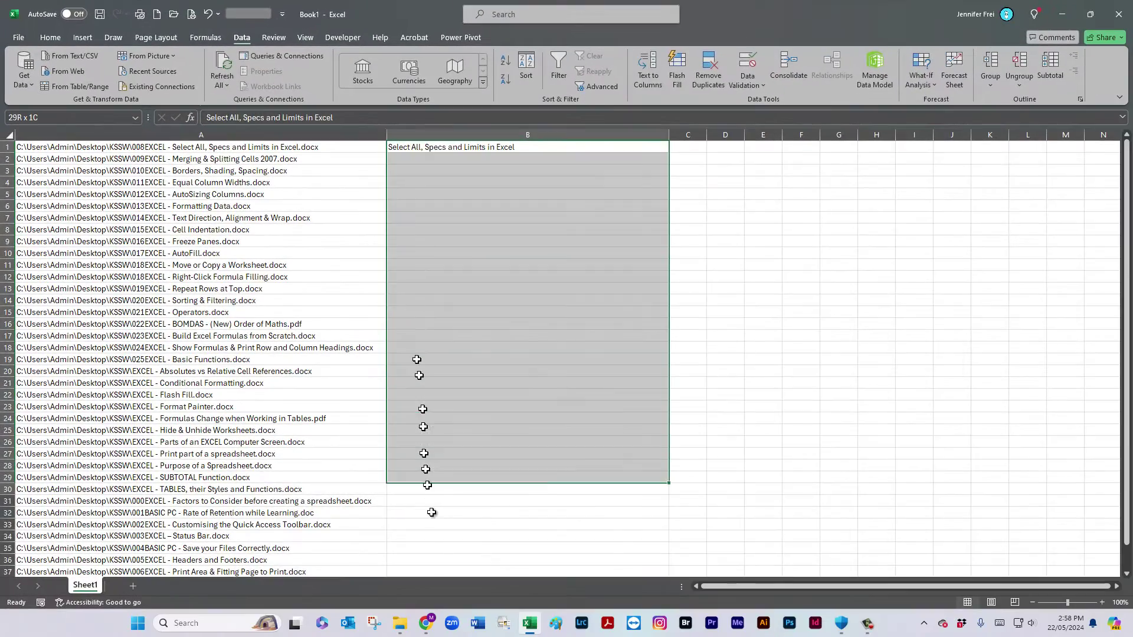
Extend the column B selection to row 38 and Flash Fill the titles into B2:B38
{"action": "left_click_drag", "start_coordinate": [432, 512], "coordinate": [421, 558]}
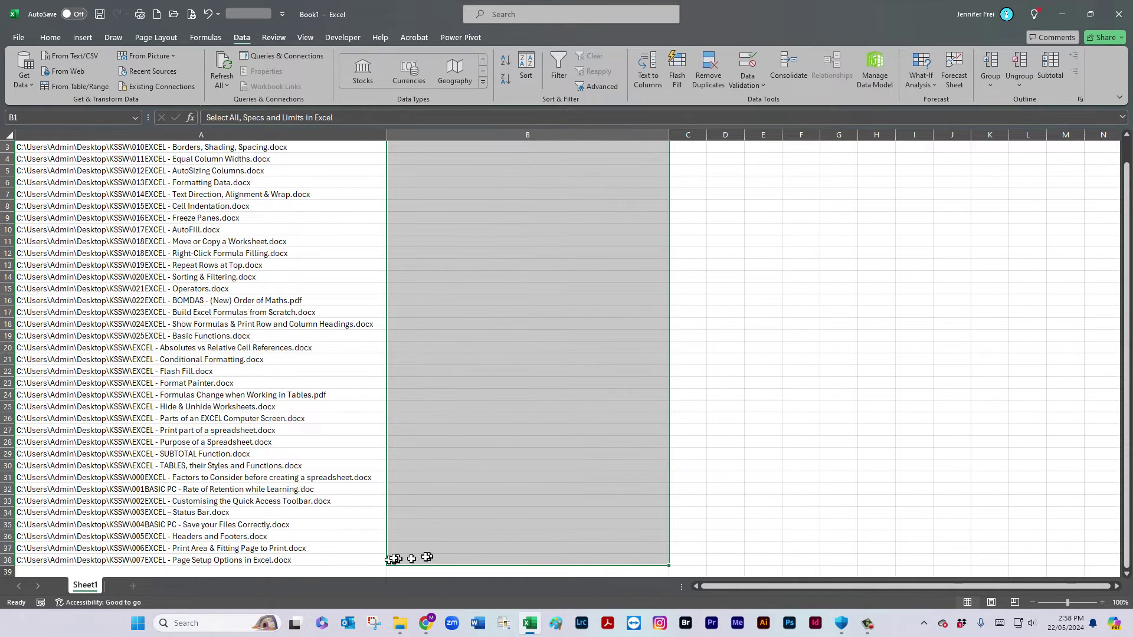
{"action": "scroll", "coordinate": [550, 286], "scroll_direction": "up", "scroll_amount": 1}
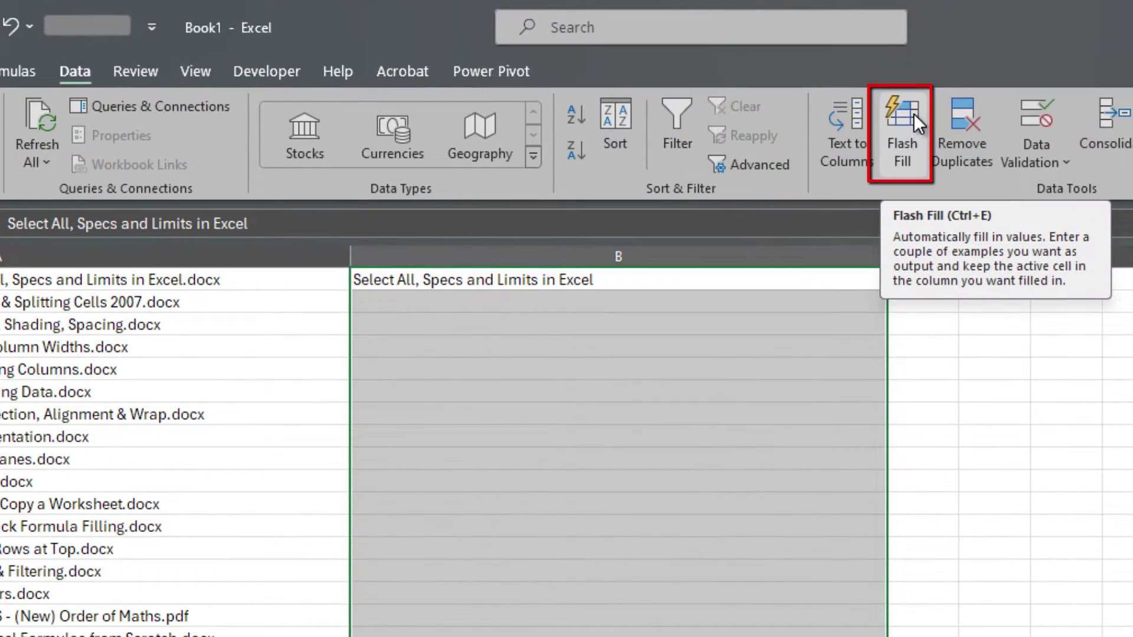
{"action": "left_click", "coordinate": [916, 124]}
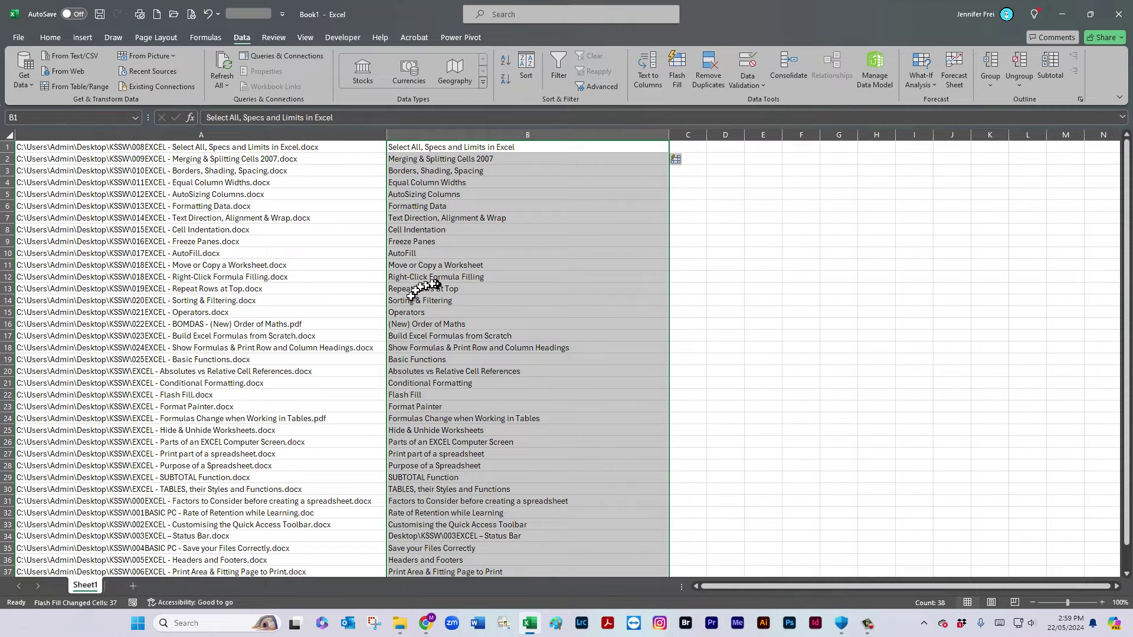
{"action": "scroll", "coordinate": [543, 407], "scroll_direction": "down", "scroll_amount": 3}
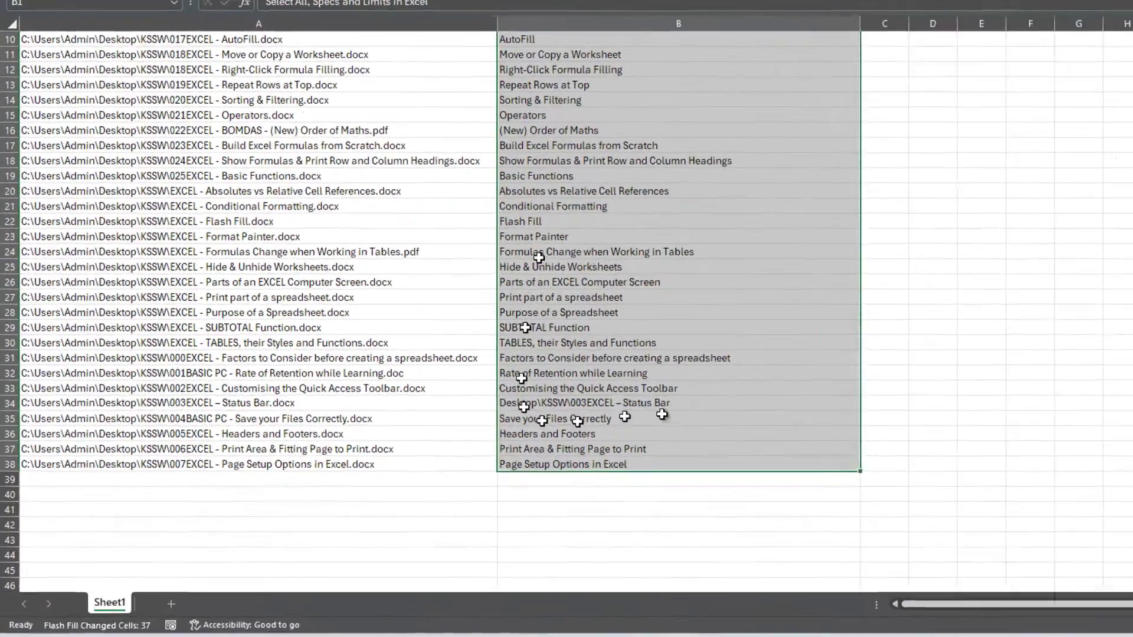
Trim B34 down to 'Status Bar' so Flash Fill refreshes the other titles
{"action": "left_click", "coordinate": [405, 429]}
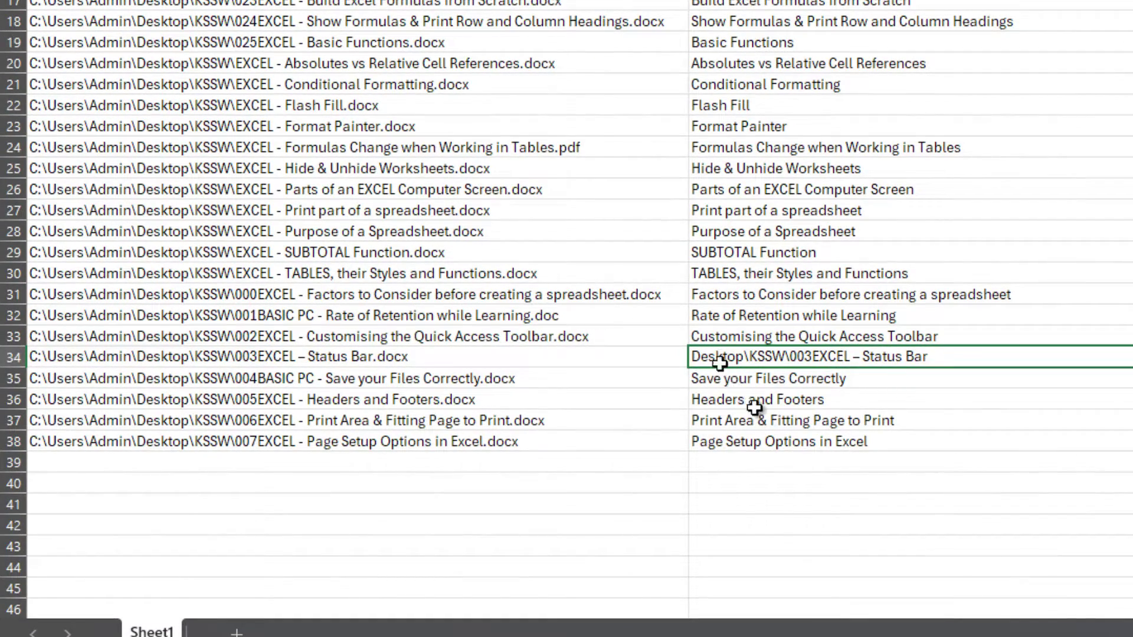
{"action": "double_click", "coordinate": [864, 357]}
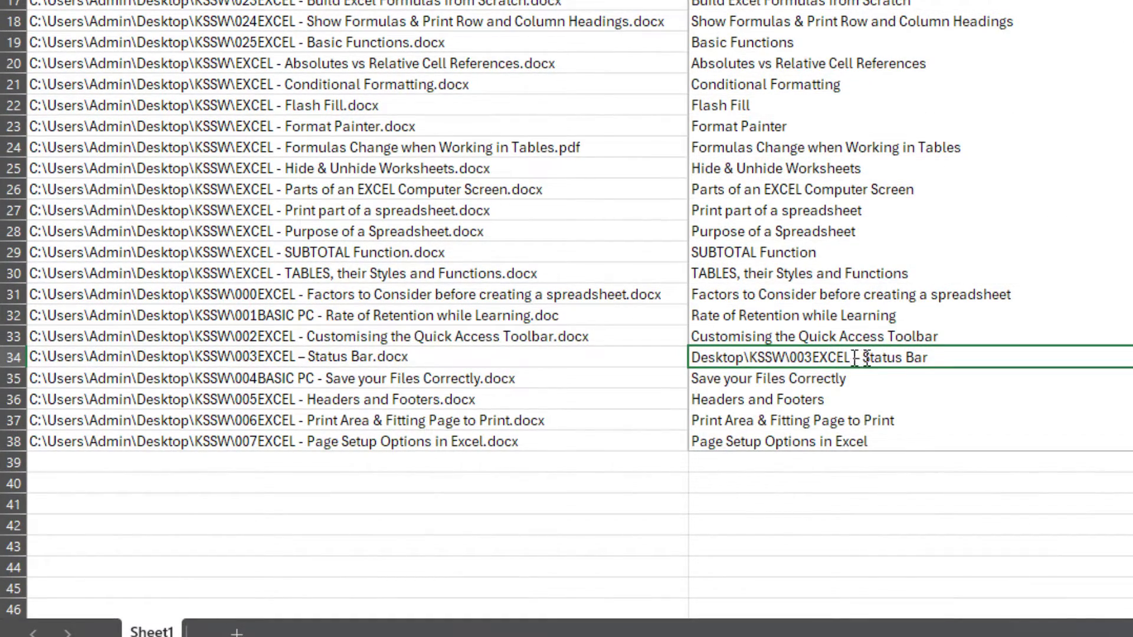
{"action": "left_click_drag", "start_coordinate": [864, 357], "coordinate": [680, 354]}
{"action": "key", "text": "BackSpace"}
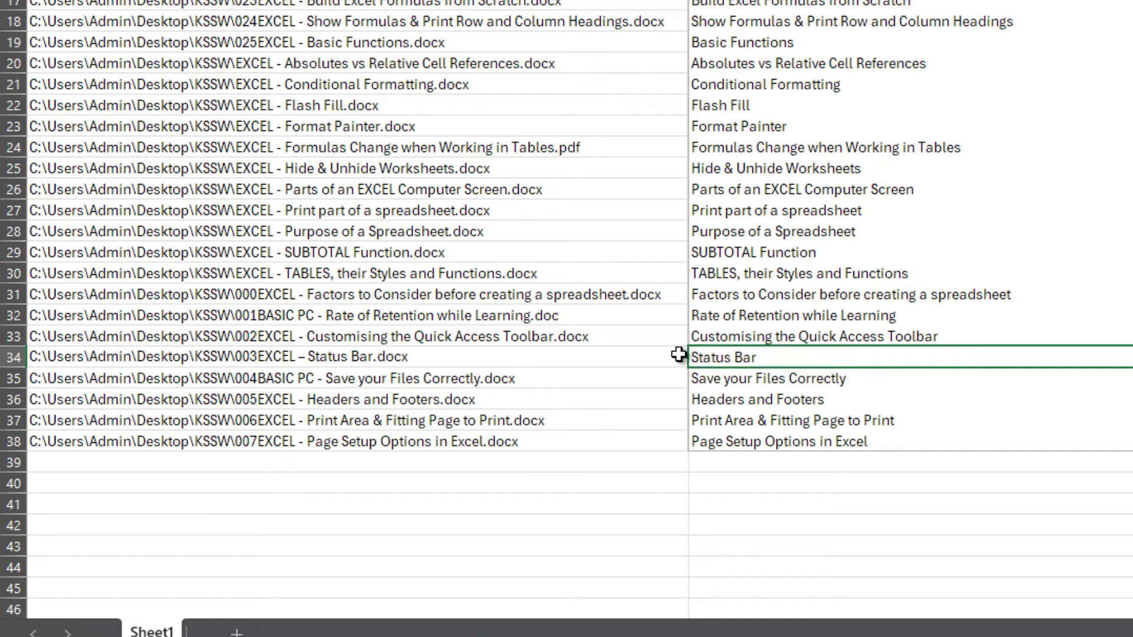
{"action": "scroll", "coordinate": [781, 253], "scroll_direction": "up", "scroll_amount": 2}
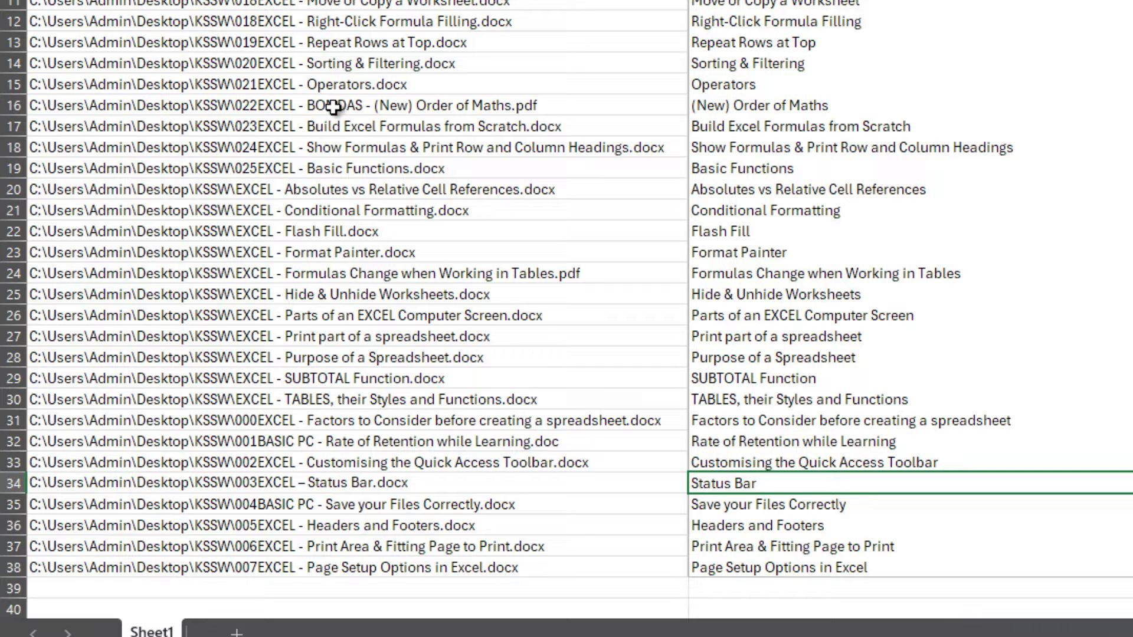
{"action": "key", "text": "Return"}
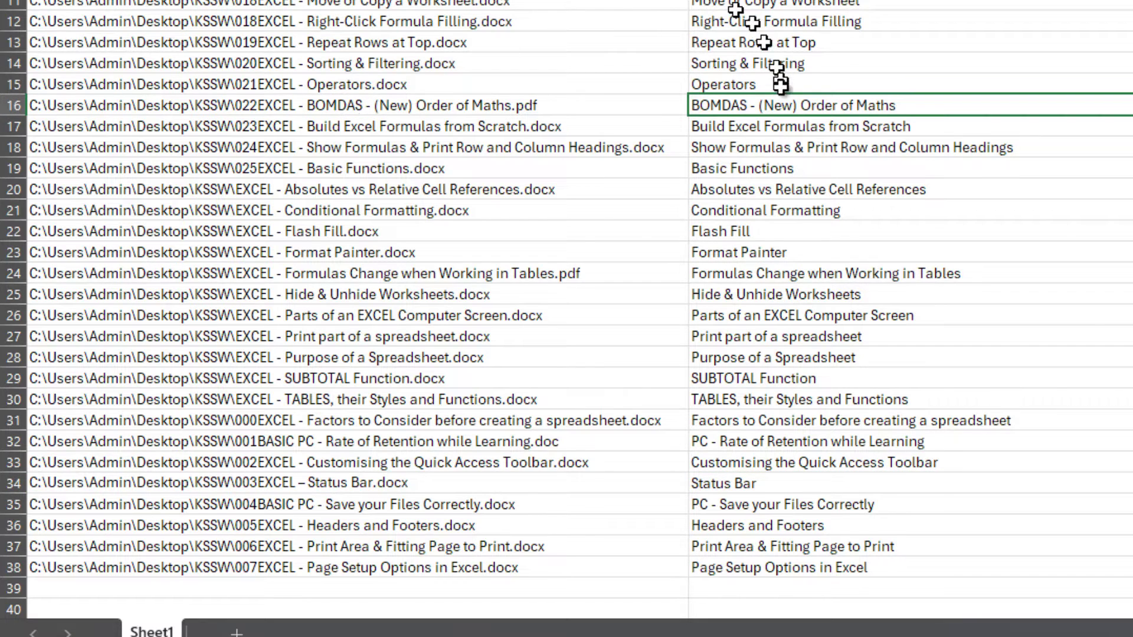
{"action": "left_click", "coordinate": [771, 187]}
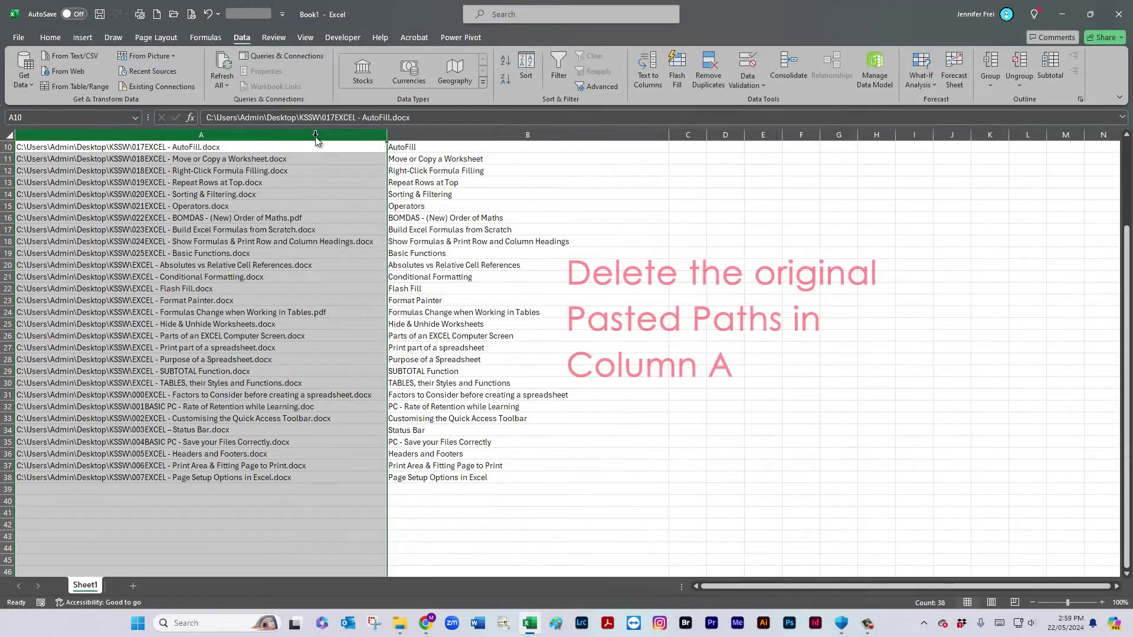
Delete the original path column A, leaving only the titles
{"action": "right_click", "coordinate": [316, 140]}
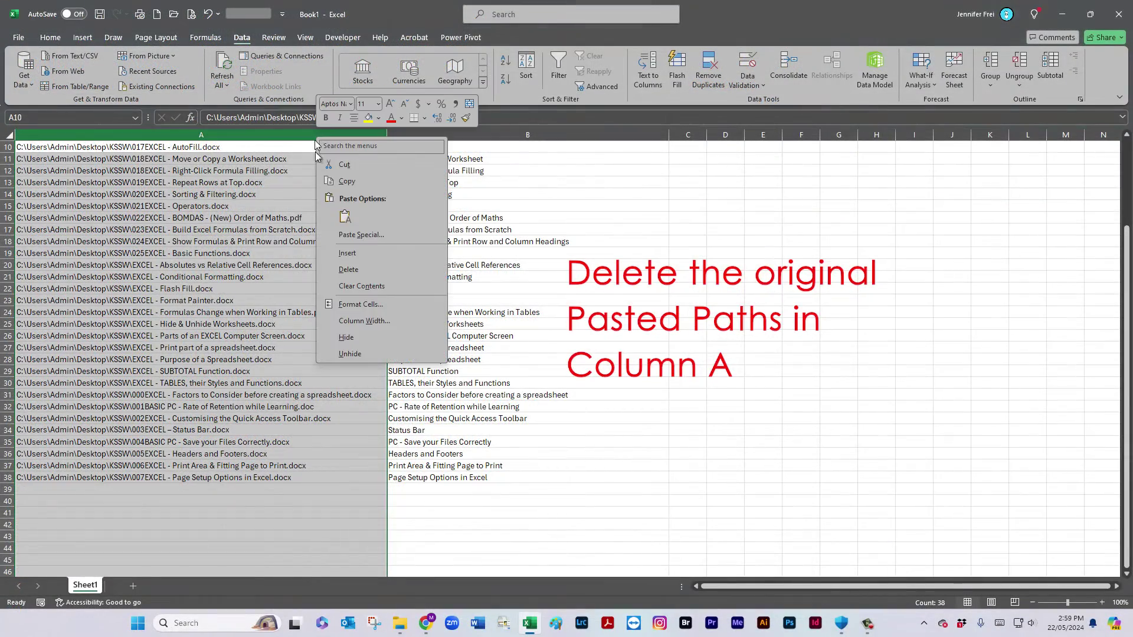
{"action": "left_click", "coordinate": [358, 274]}
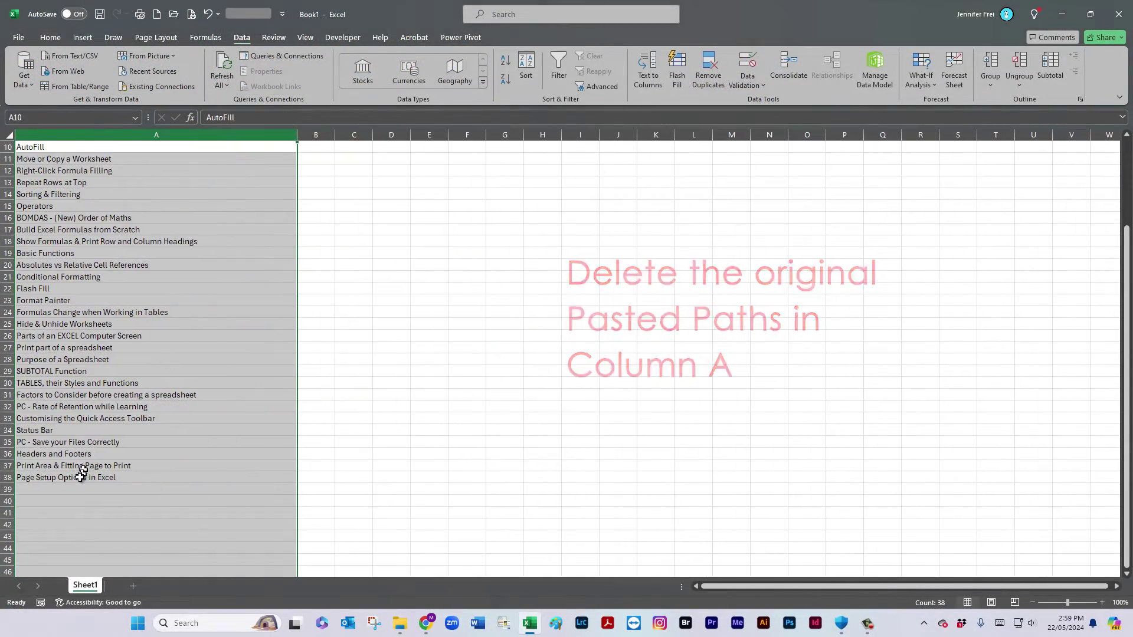
{"action": "scroll", "coordinate": [189, 369], "scroll_direction": "up", "scroll_amount": 3}
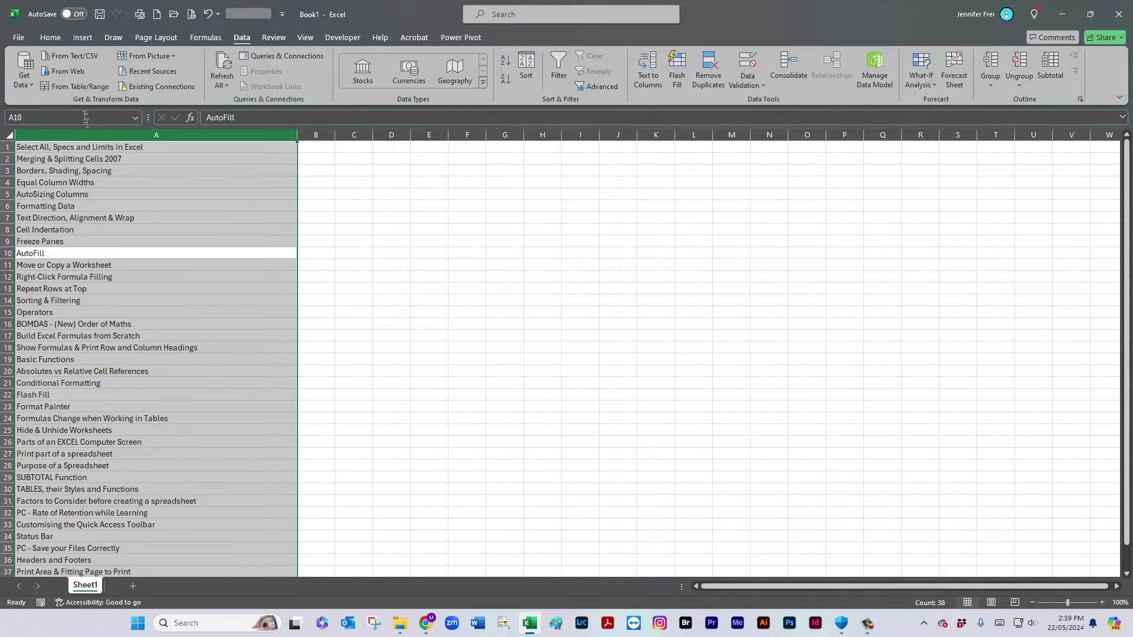
{"action": "key", "text": "ctrl+period"}
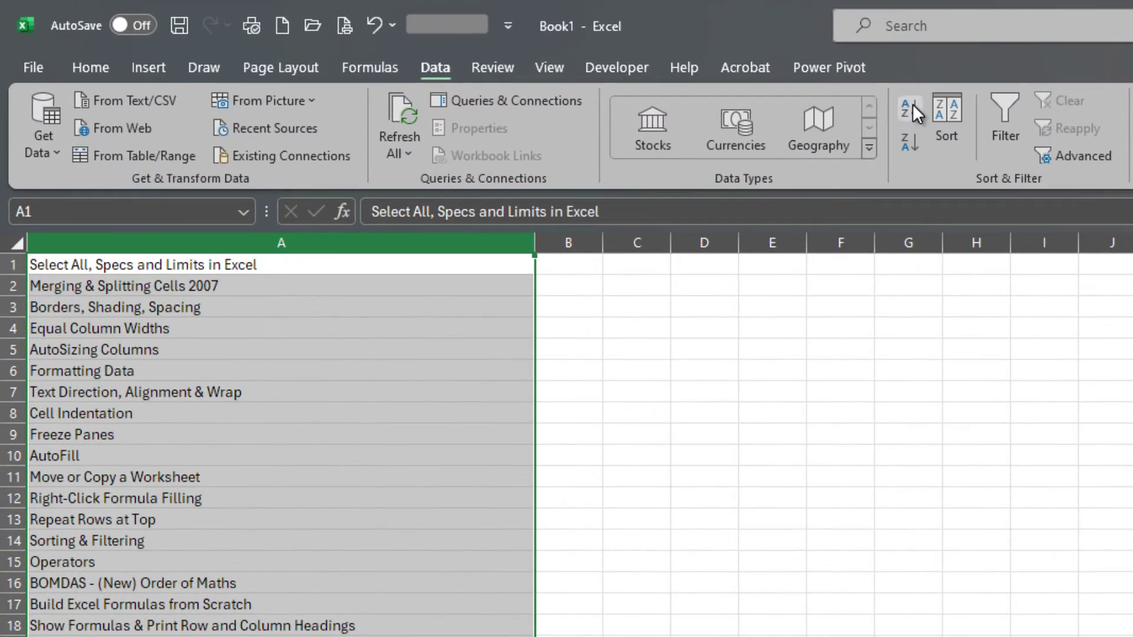
Sort the titles A to Z and copy the whole list A1:A38
{"action": "left_click", "coordinate": [507, 58]}
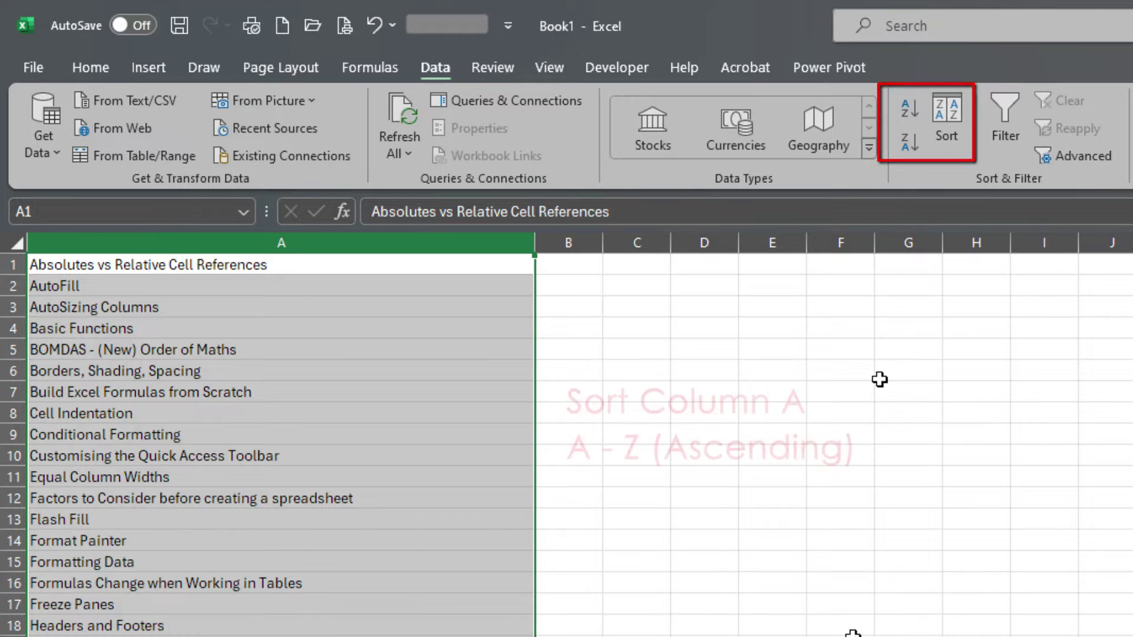
{"action": "left_click", "coordinate": [260, 456]}
{"action": "scroll", "coordinate": [285, 540], "scroll_direction": "down", "scroll_amount": 3}
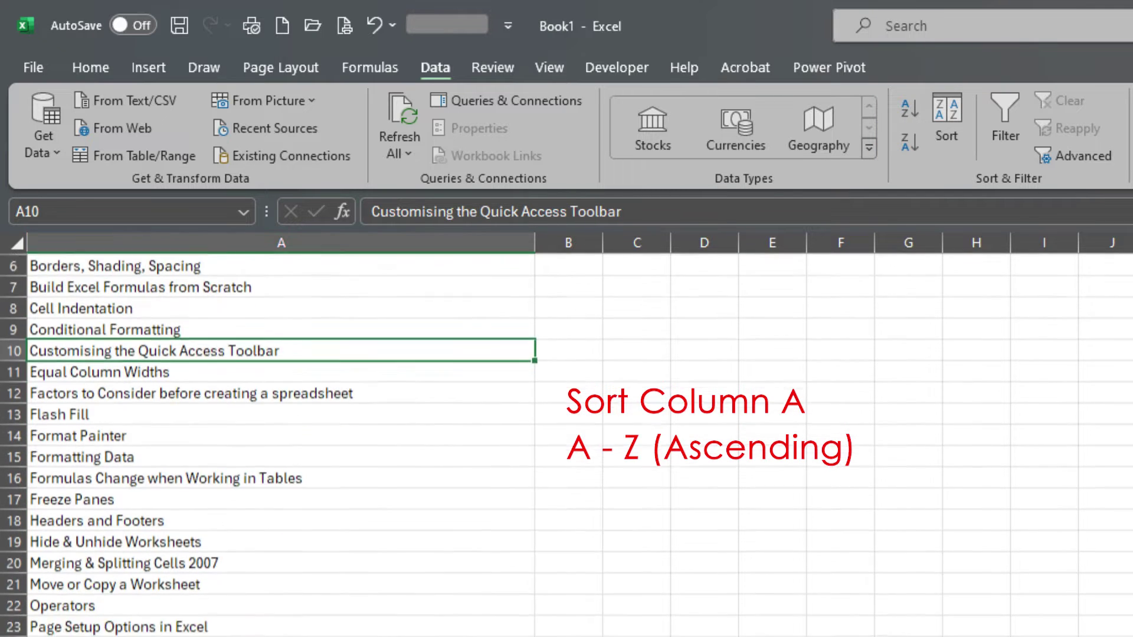
{"action": "key", "text": "ctrl+Down"}
{"action": "left_click_drag", "start_coordinate": [217, 348], "coordinate": [218, 154]}
{"action": "key", "text": "ctrl+c"}
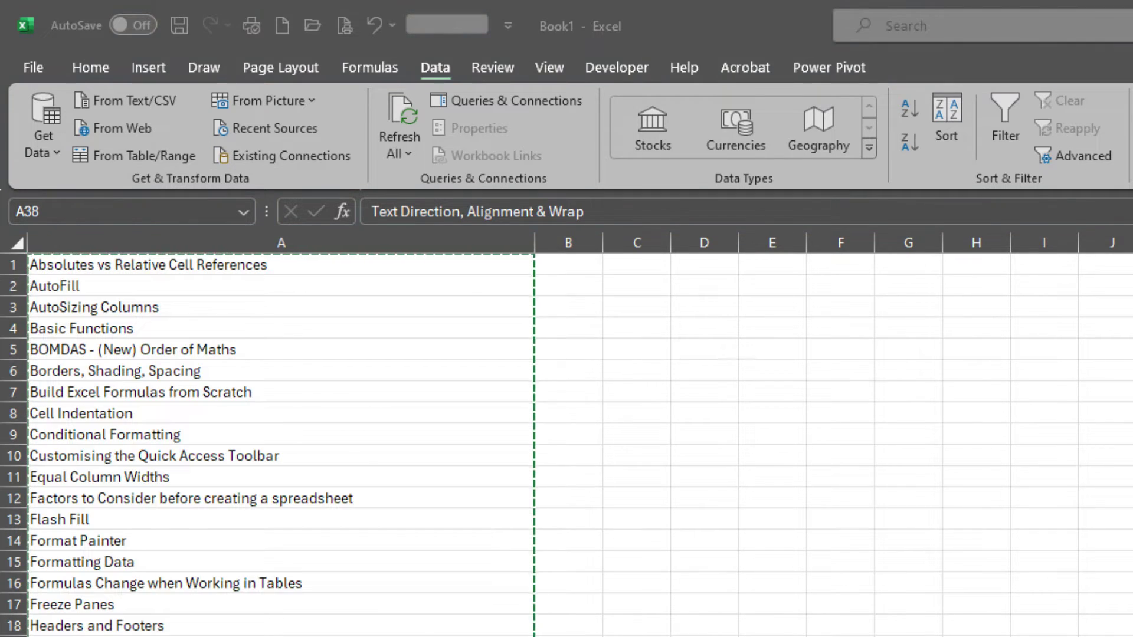
{"action": "key", "text": "alt+Tab"}
Type the 'Table of Contents' heading and paste the sorted titles below it
{"action": "left_click", "coordinate": [346, 220]}
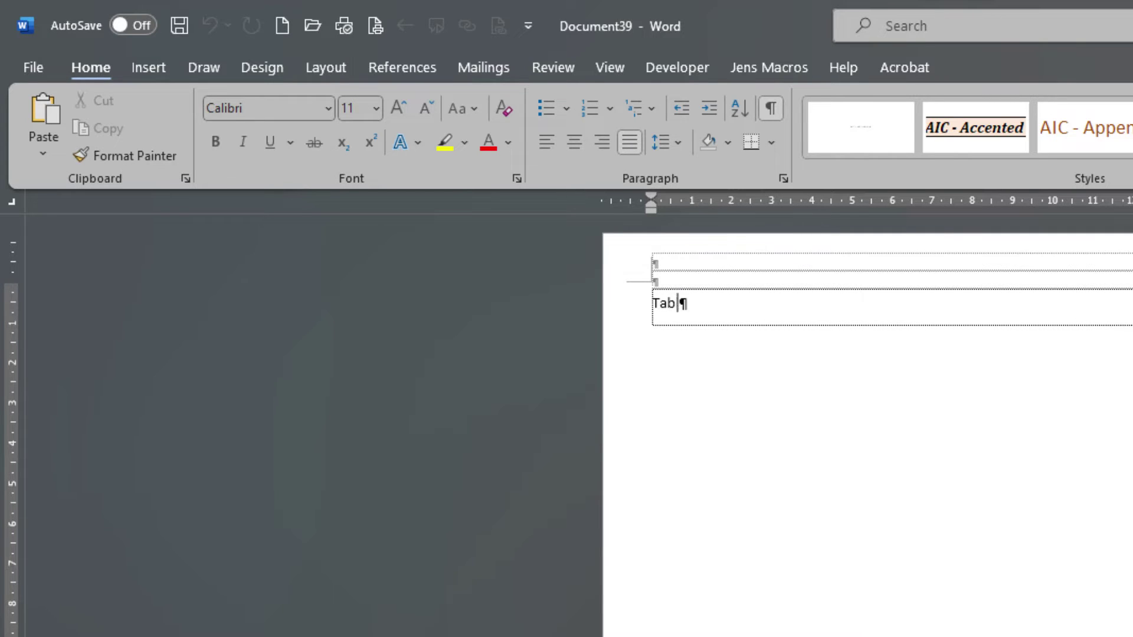
{"action": "type", "text": "Table of"}
{"action": "key", "text": "ctrl+v"}
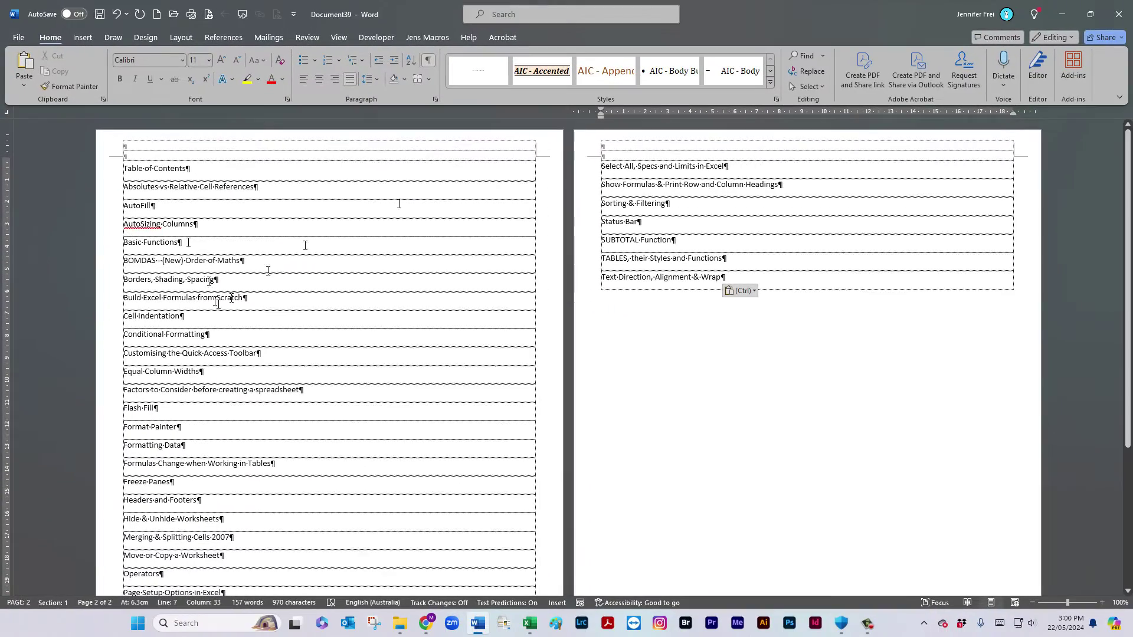
Remove the space after each paragraph throughout the document
{"action": "key", "text": "ctrl+a"}
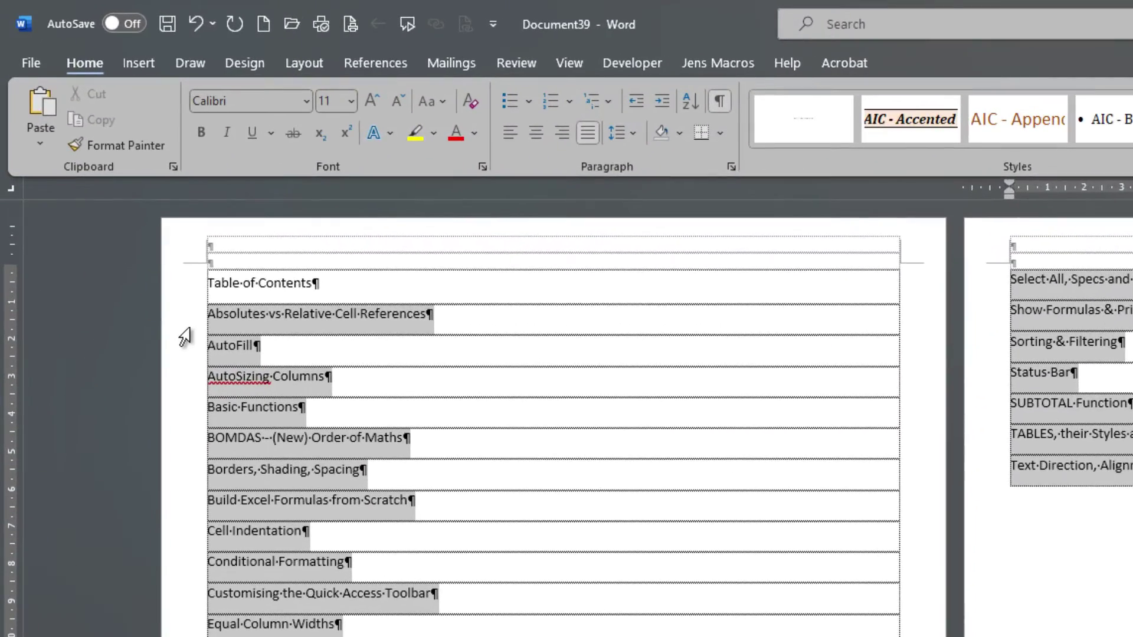
{"action": "triple_click", "coordinate": [185, 337]}
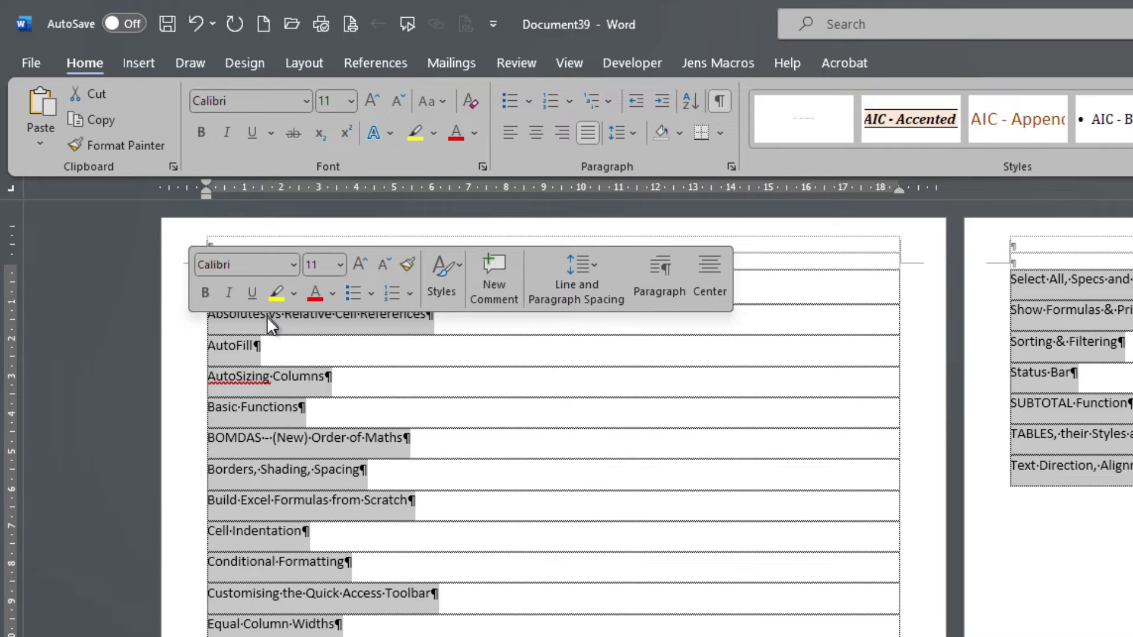
{"action": "left_click", "coordinate": [589, 285]}
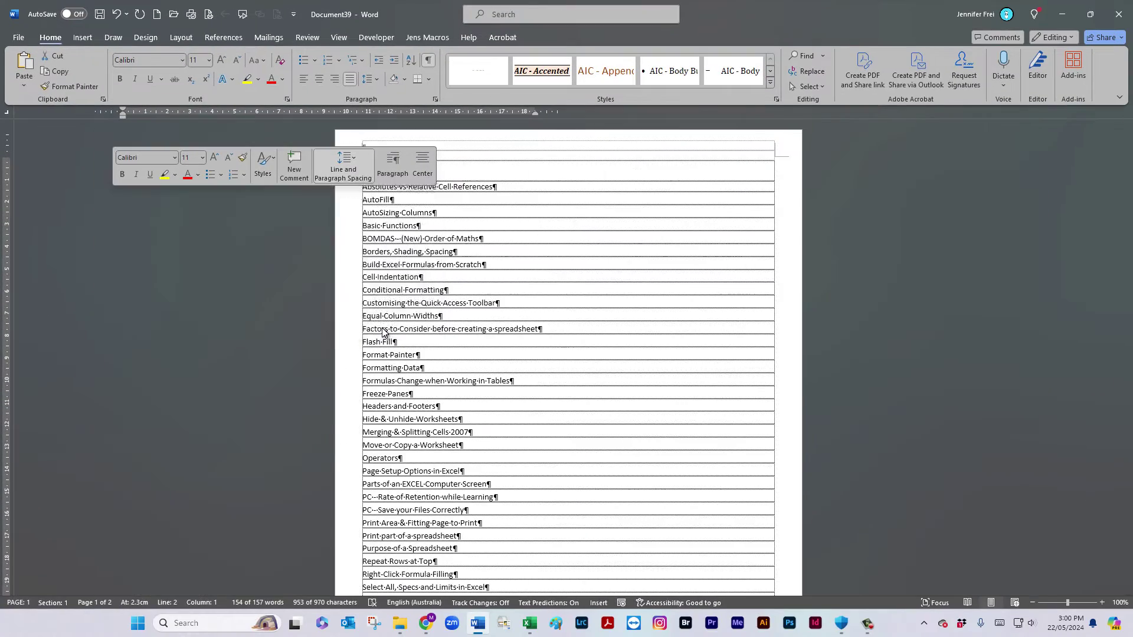
{"action": "left_click", "coordinate": [412, 329]}
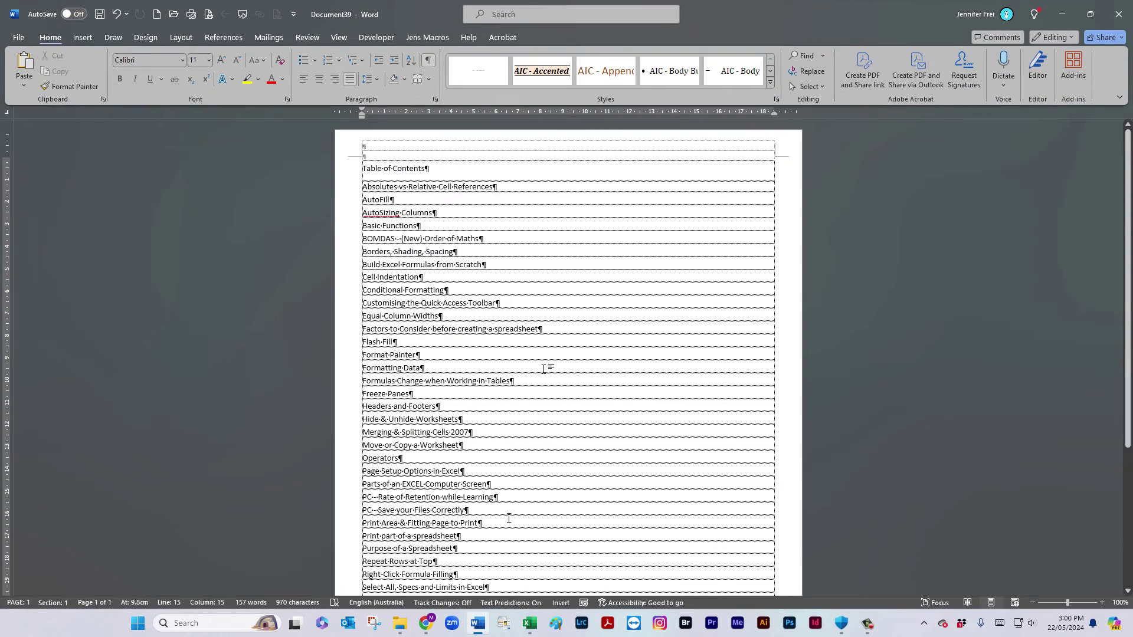
{"action": "scroll", "coordinate": [514, 413], "scroll_direction": "down", "scroll_amount": 4}
{"action": "scroll", "coordinate": [502, 413], "scroll_direction": "up", "scroll_amount": 4}
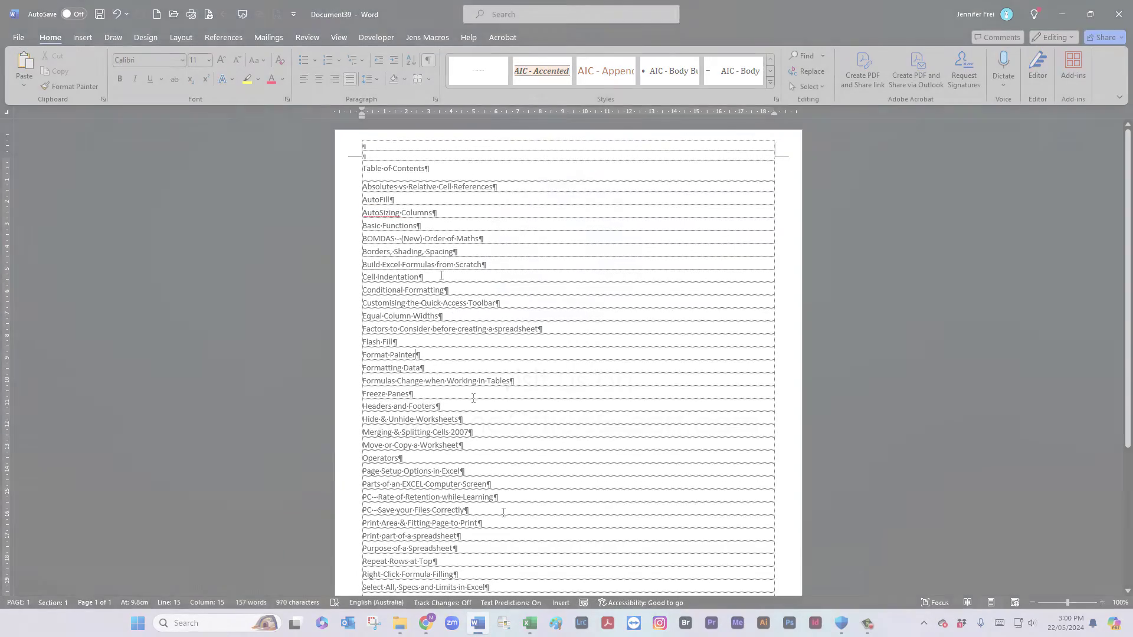